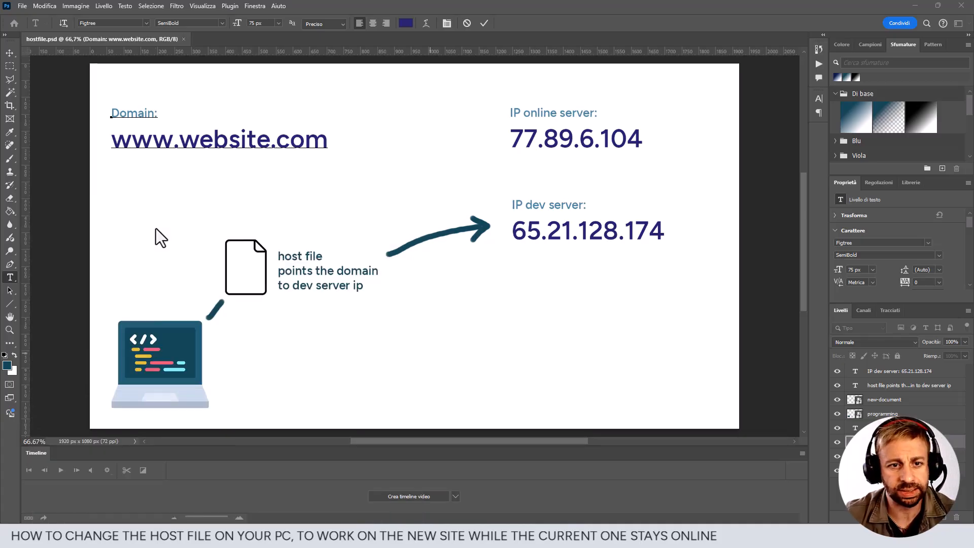
- Switch to Notepad and bring up the dialog for opening an existing file
{"action": "left_click_drag", "start_coordinate": [0, 195], "coordinate": [522, 98]}
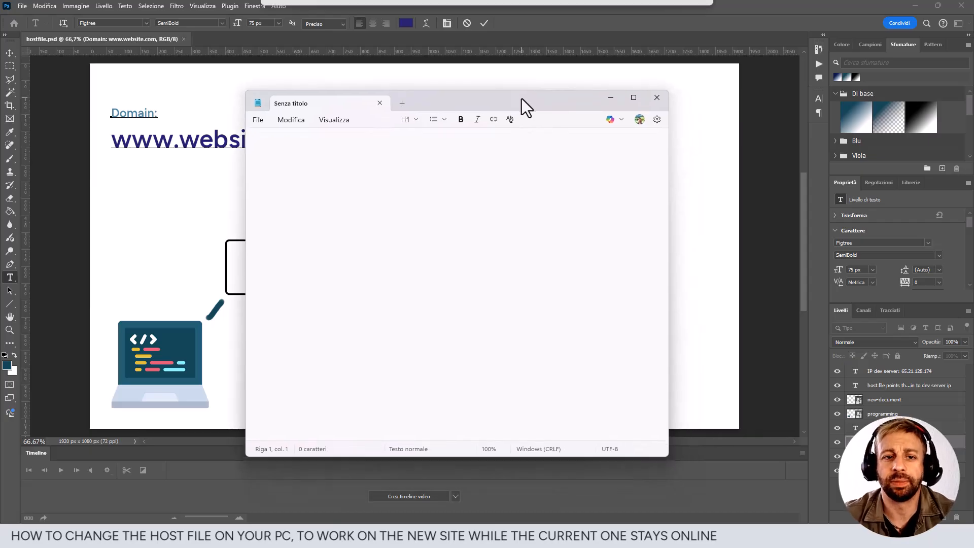
{"action": "left_click", "coordinate": [257, 120]}
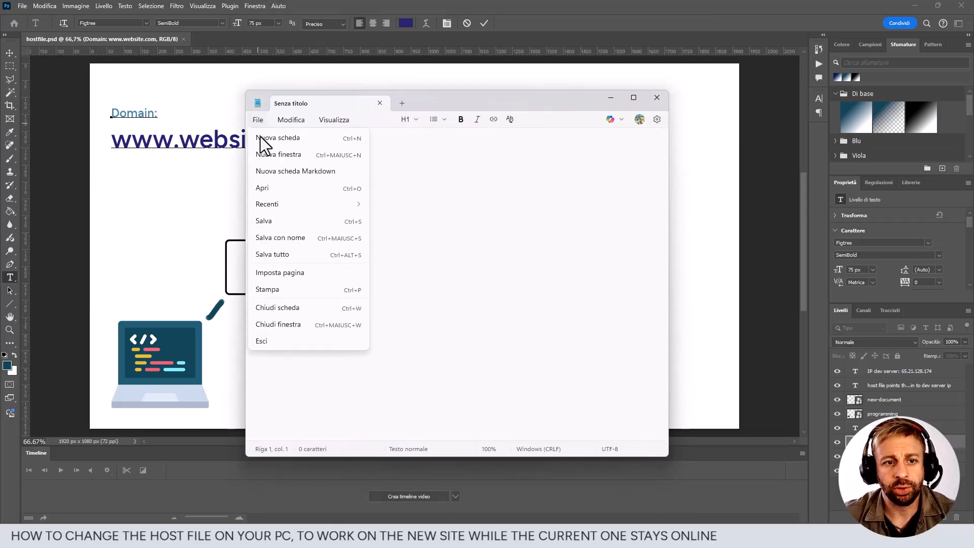
{"action": "left_click", "coordinate": [266, 187]}
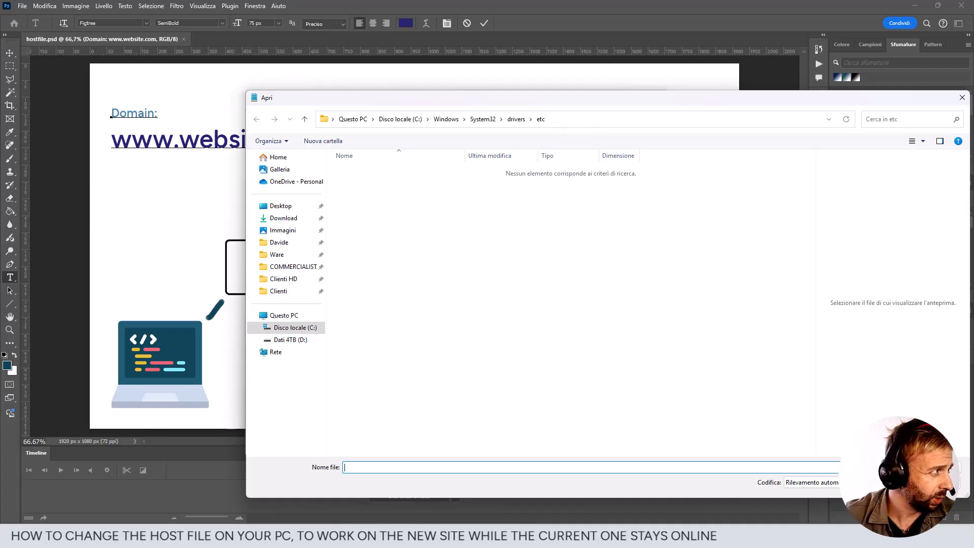
- Switch to Visual Studio Code and copy the path C:\Windows\System32\drivers\etc\hosts from the untitled document
{"action": "left_click_drag", "start_coordinate": [0, 66], "coordinate": [637, 105]}
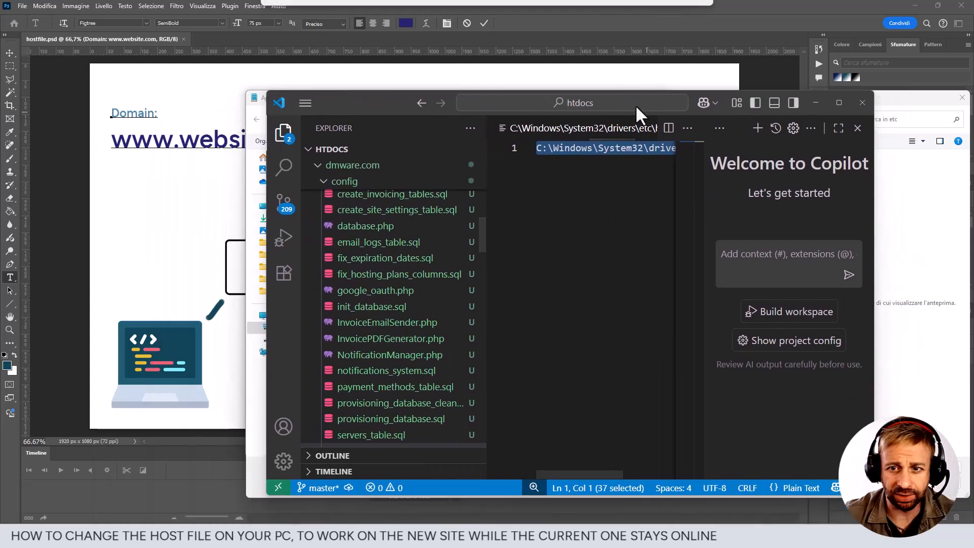
{"action": "left_click", "coordinate": [839, 102]}
{"action": "left_click", "coordinate": [354, 76]}
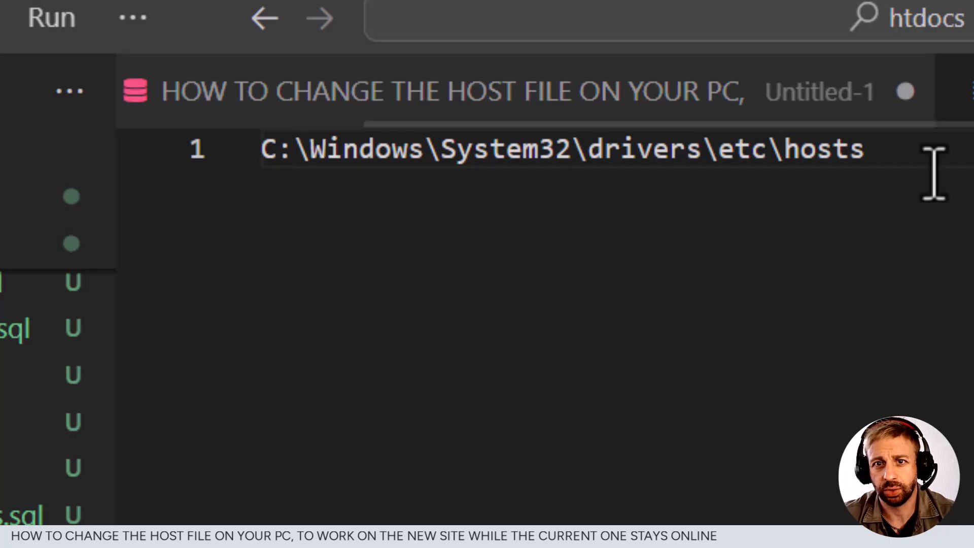
{"action": "left_click_drag", "start_coordinate": [935, 169], "coordinate": [30, 152]}
{"action": "key", "text": "ctrl+c"}
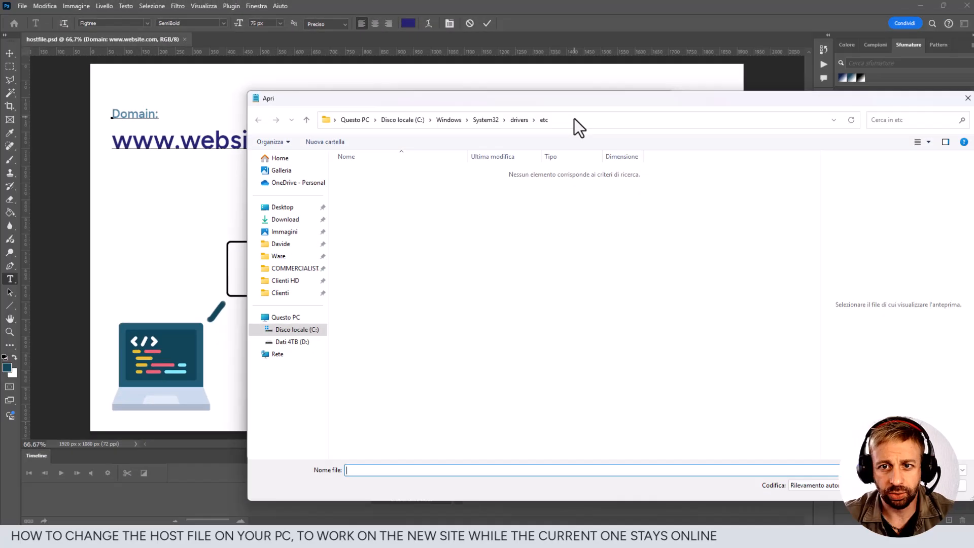
{"action": "left_click", "coordinate": [817, 210]}
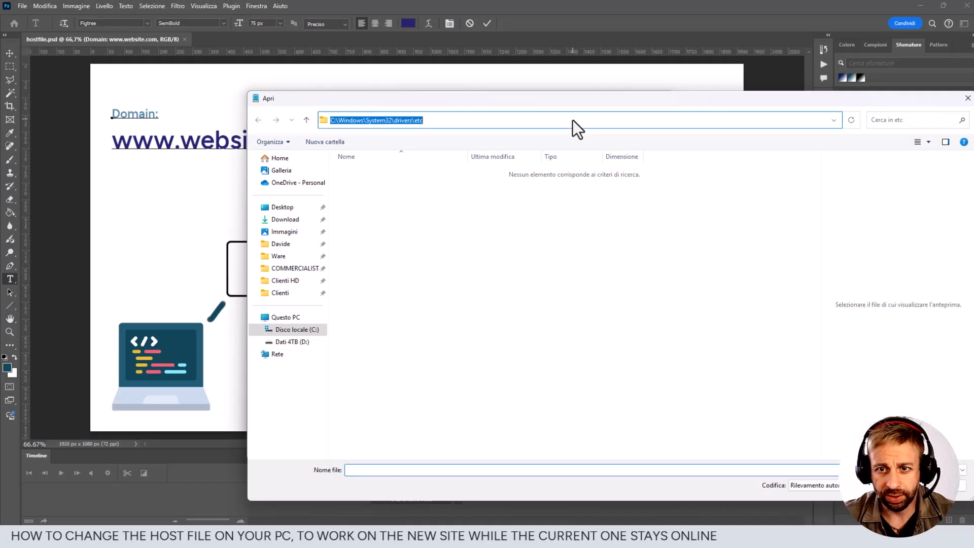
- Try to open C:\Windows\System32\drivers\etc\hosts by entering the copied path as the folder location in Notepad's Open dialog
{"action": "left_click", "coordinate": [603, 210]}
{"action": "left_click_drag", "start_coordinate": [435, 120], "coordinate": [271, 123]}
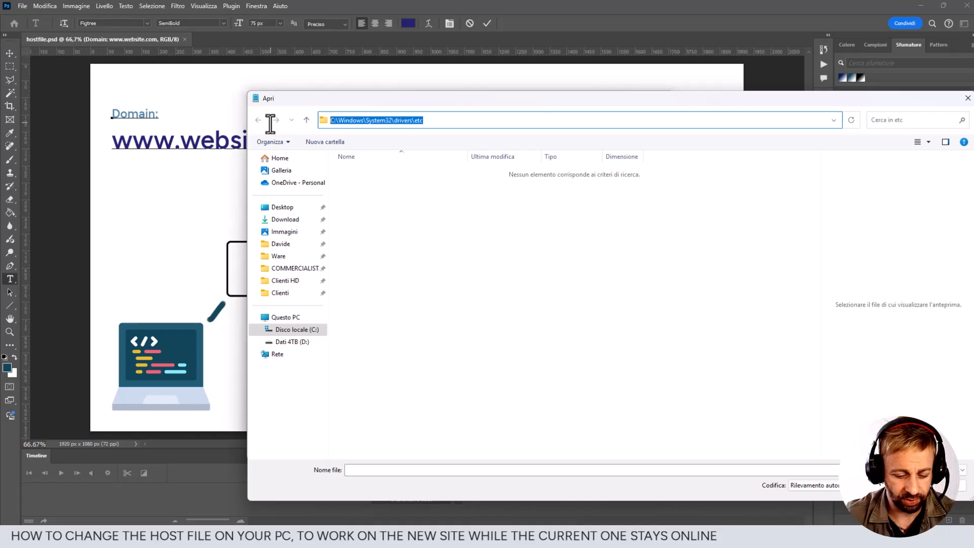
{"action": "key", "text": "ctrl+v"}
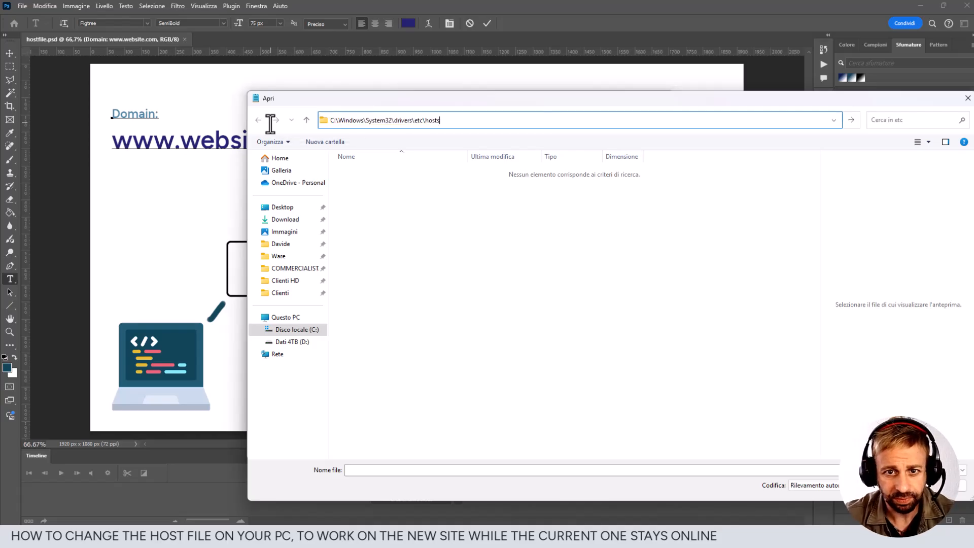
{"action": "key", "text": "Return"}
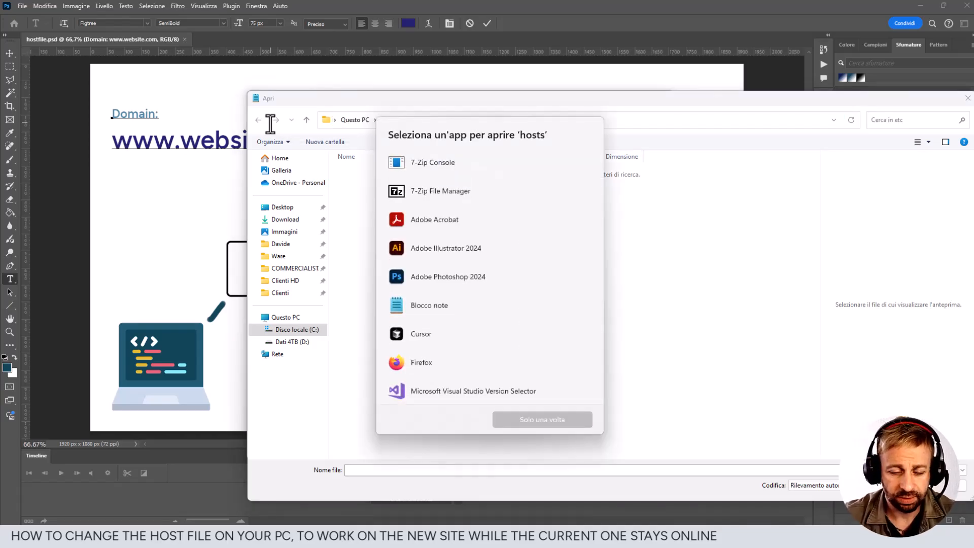
{"action": "left_click", "coordinate": [371, 107]}
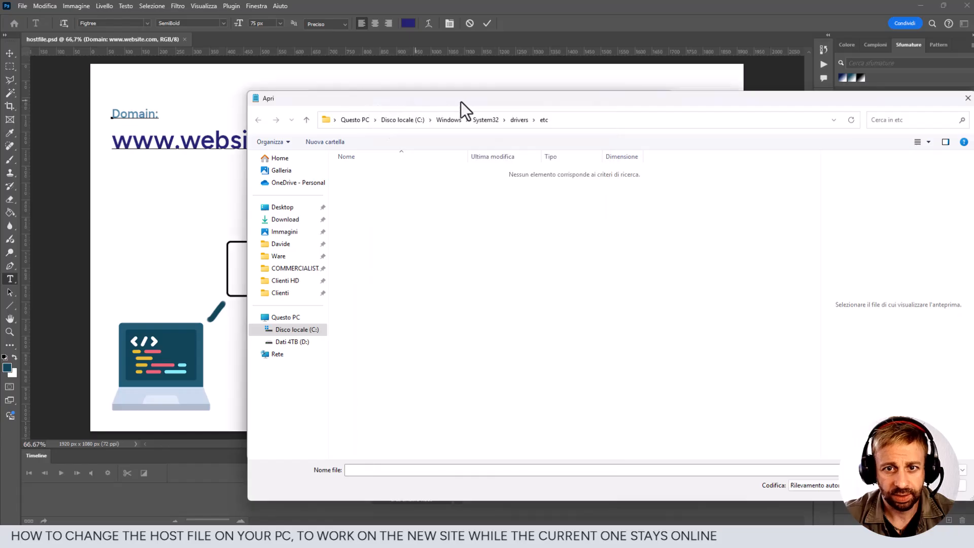
- Go to the folder C:\Windows\System32\drivers\etc\ in the Open dialog, using the copied path without the file name
{"action": "left_click", "coordinate": [568, 122]}
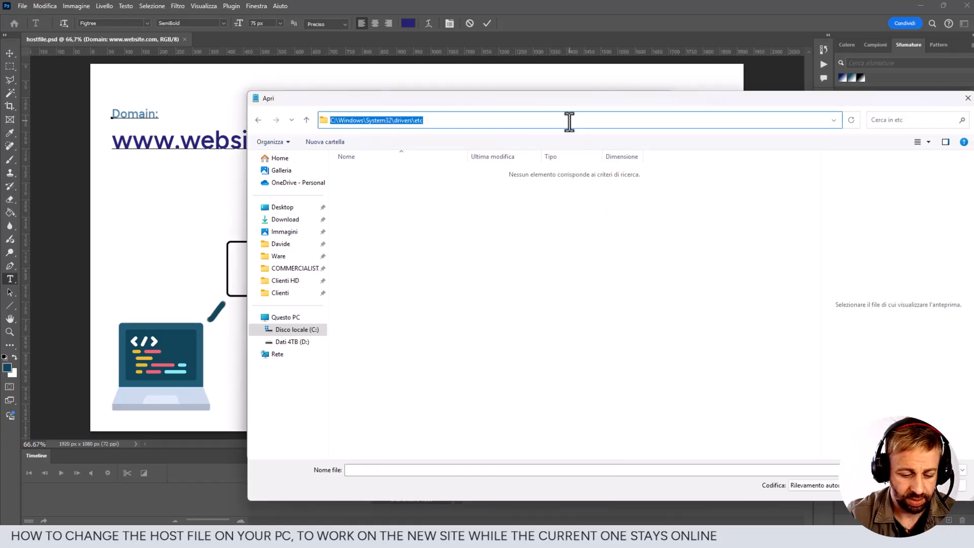
{"action": "key", "text": "ctrl+v"}
{"action": "key", "text": "BackSpace"}
{"action": "key", "text": "BackSpace"}
{"action": "key", "text": "BackSpace"}
{"action": "key", "text": "BackSpace"}
{"action": "key", "text": "BackSpace"}
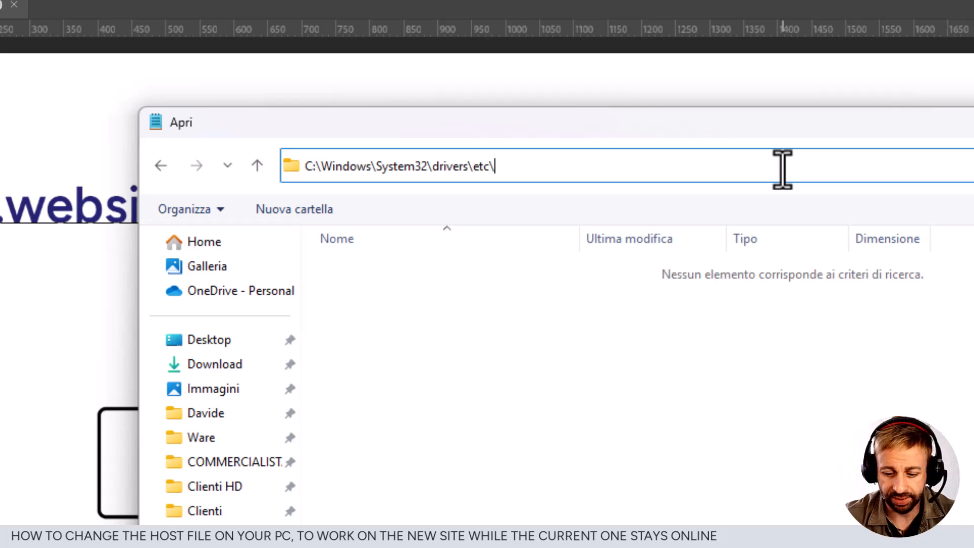
{"action": "key", "text": "Return"}
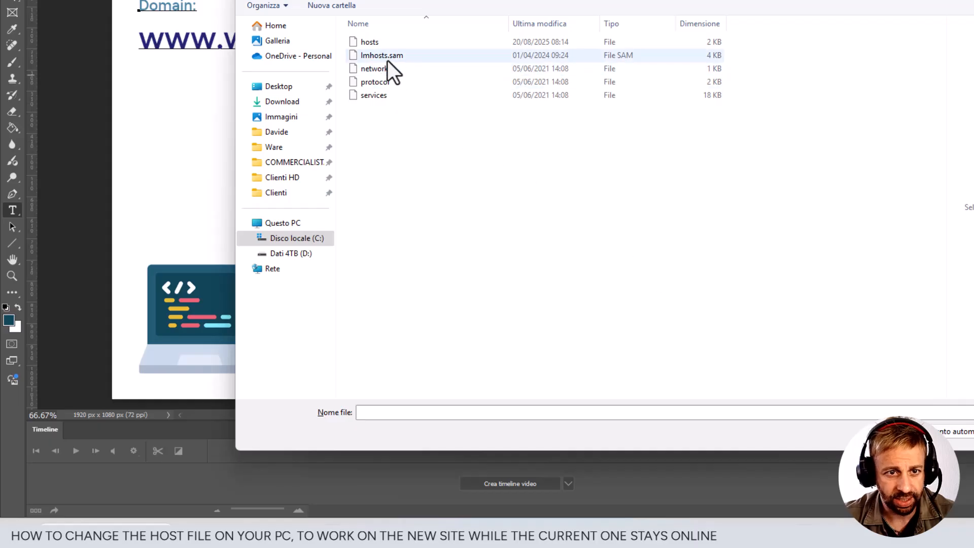
- Open the hosts file from the etc folder and maximize the editor window
{"action": "left_click", "coordinate": [382, 44]}
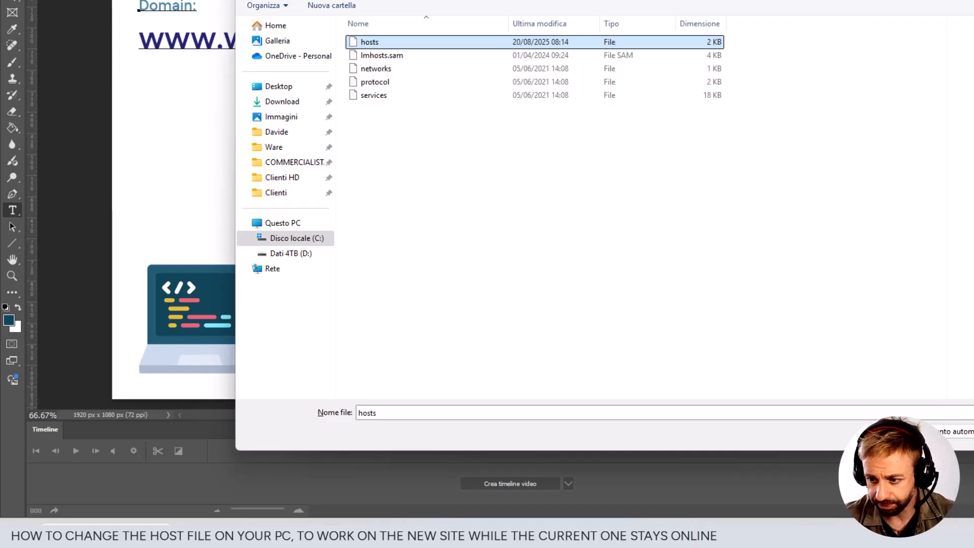
{"action": "double_click", "coordinate": [371, 42]}
{"action": "left_click", "coordinate": [790, 1]}
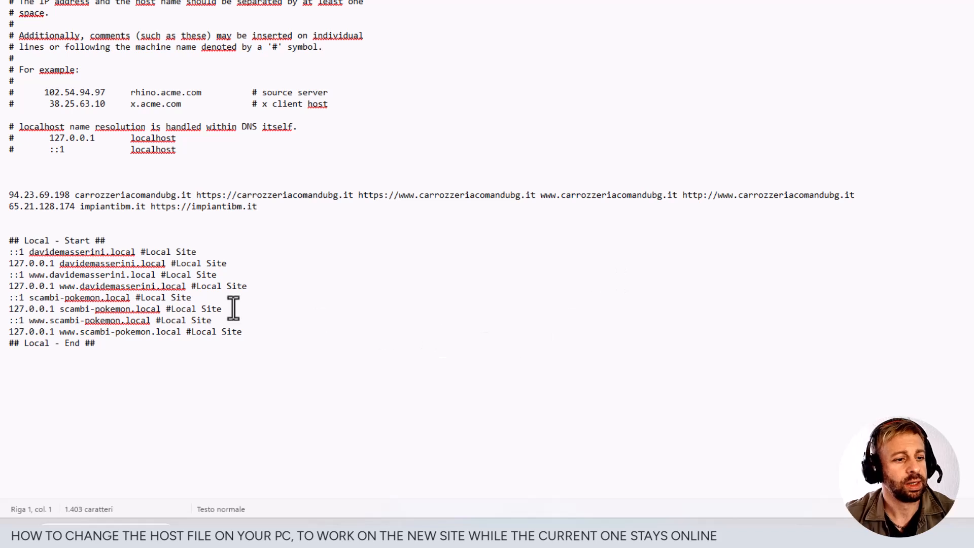
- Insert two new lines below the 65.21.128.174 impiantibm.it entry, above the Local - Start block
{"action": "left_click_drag", "start_coordinate": [95, 344], "coordinate": [5, 241]}
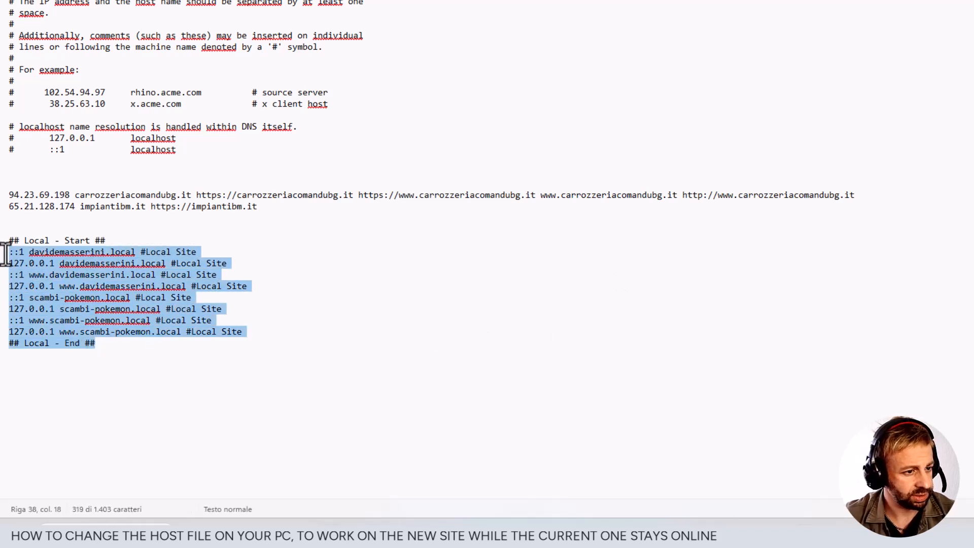
{"action": "left_click", "coordinate": [140, 232]}
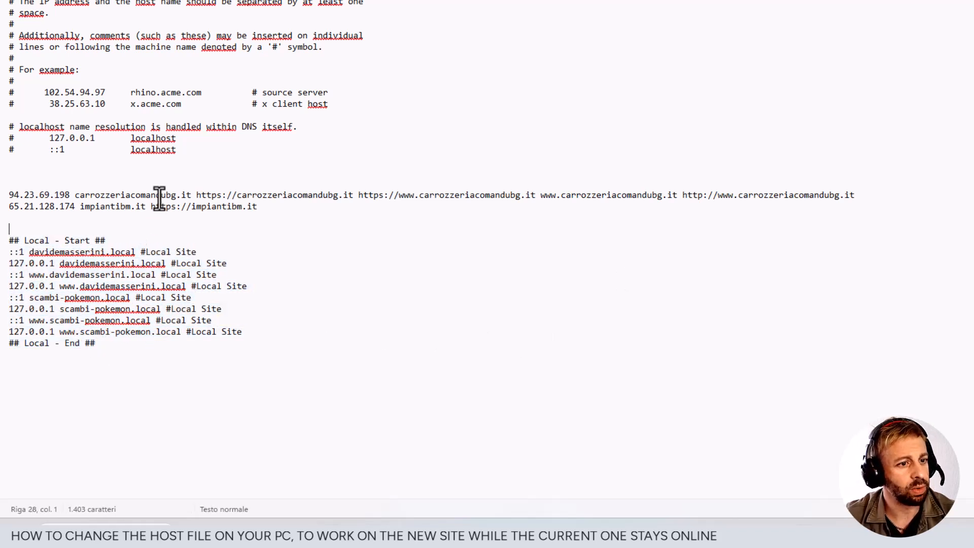
{"action": "left_click", "coordinate": [268, 208]}
{"action": "key", "text": "Return"}
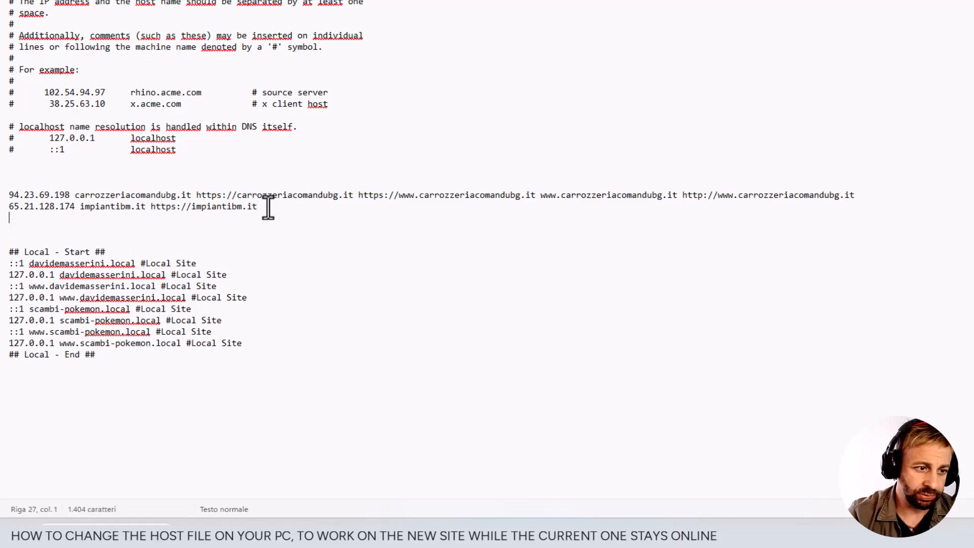
{"action": "key", "text": "Return"}
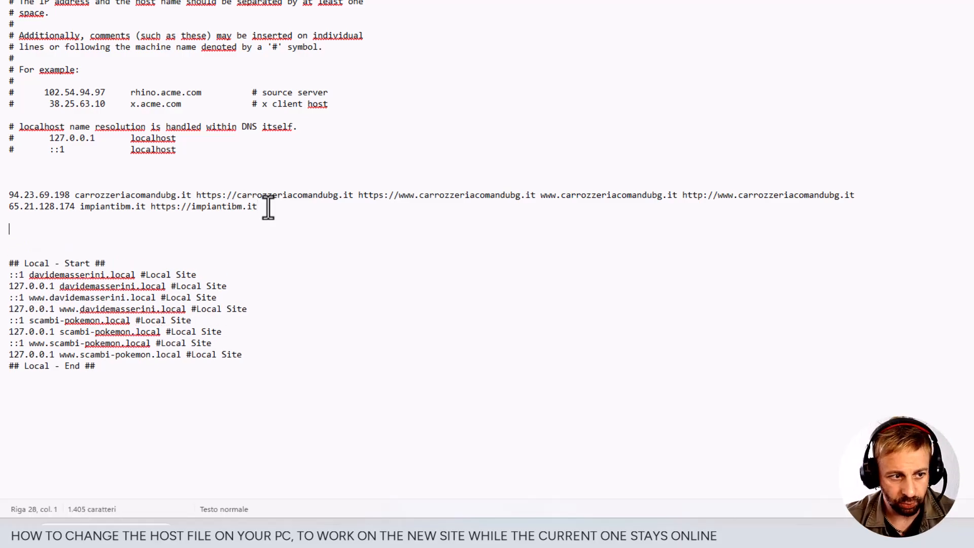
- Switch to Photoshop and copy the dev server IP 65.21.128.174 from its text layer
{"action": "mouse_move", "coordinate": [394, 542]}
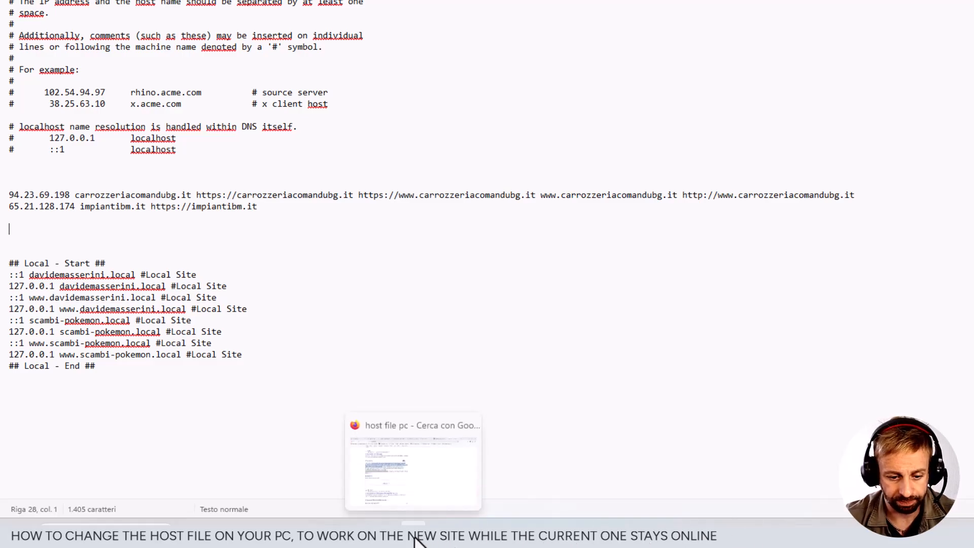
{"action": "left_click", "coordinate": [367, 534]}
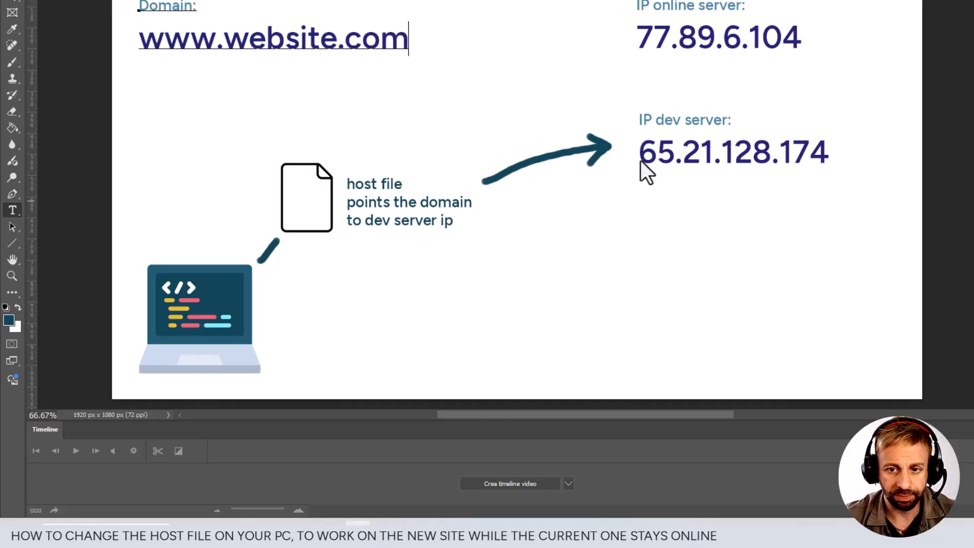
{"action": "left_click", "coordinate": [13, 210]}
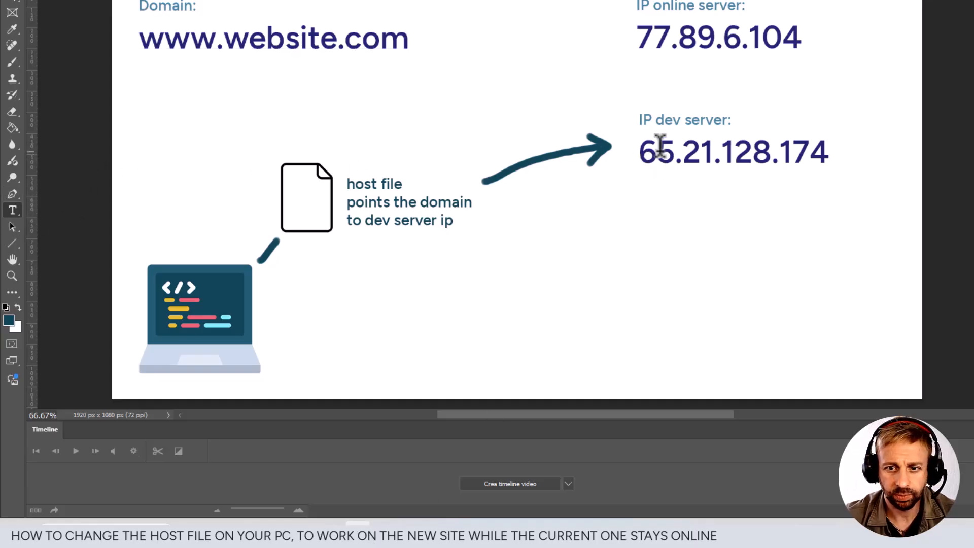
{"action": "left_click_drag", "start_coordinate": [642, 151], "coordinate": [859, 148]}
{"action": "key", "text": "ctrl+c"}
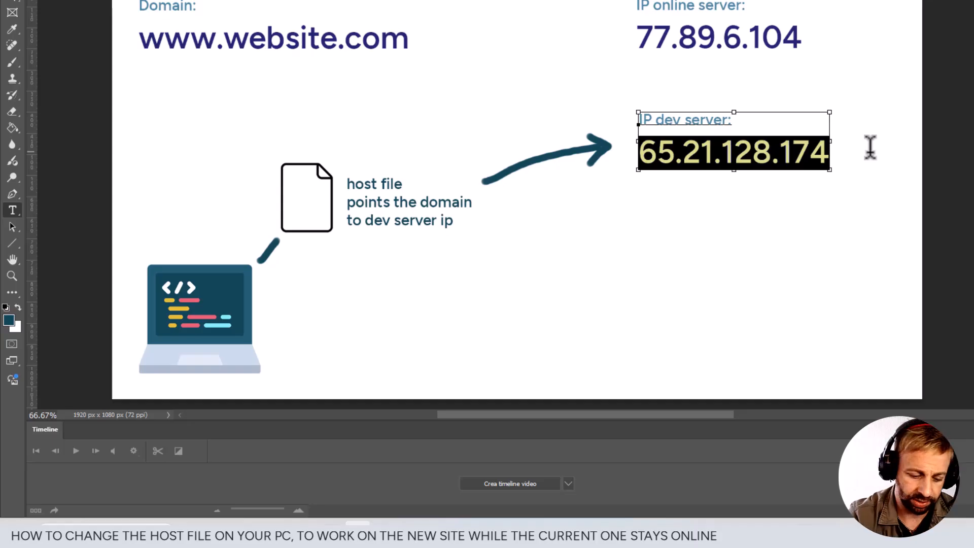
- Back in Notepad, add the entry "65.21.128.174 rent-service.it" below the impiantibm.it line and save the hosts file
{"action": "left_click", "coordinate": [880, 531]}
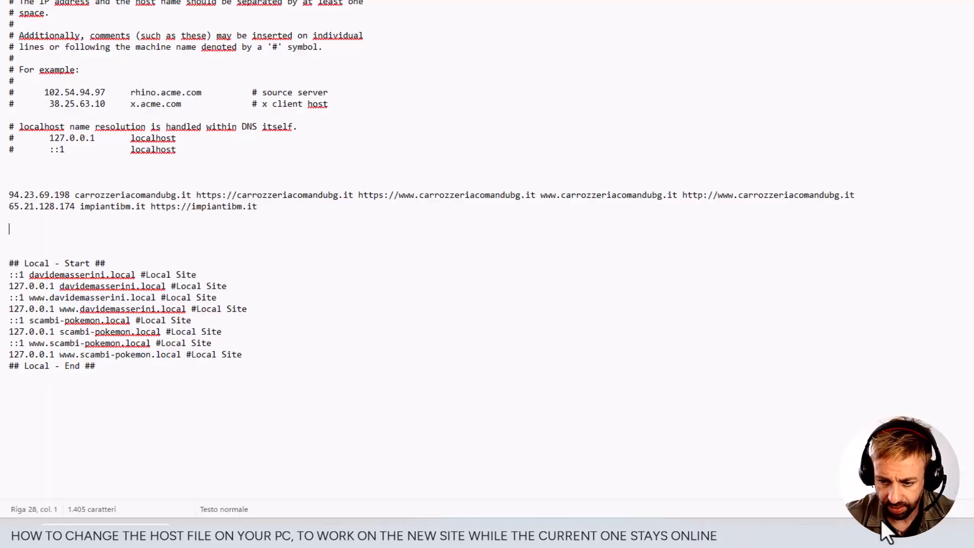
{"action": "left_click", "coordinate": [34, 222]}
{"action": "key", "text": "ctrl+v"}
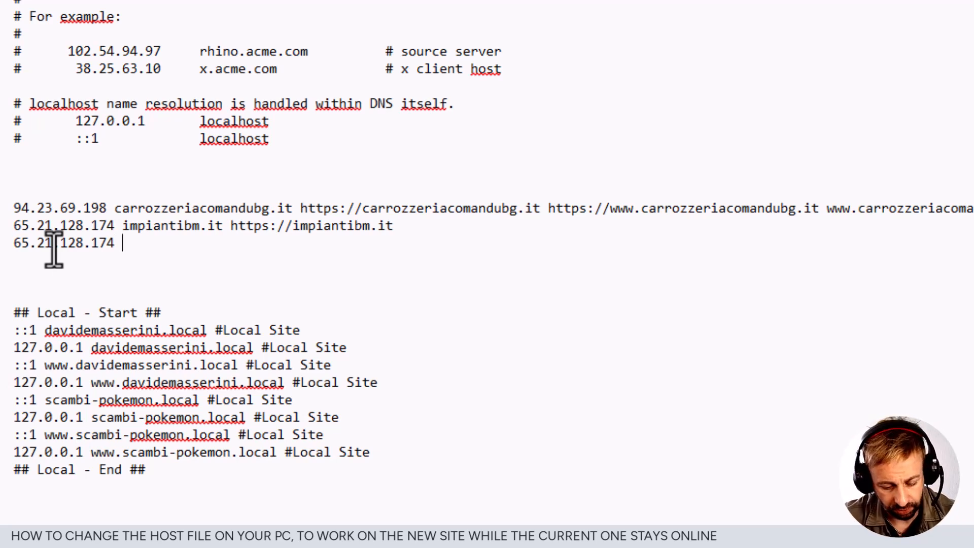
{"action": "type", "text": "rent-ser"}
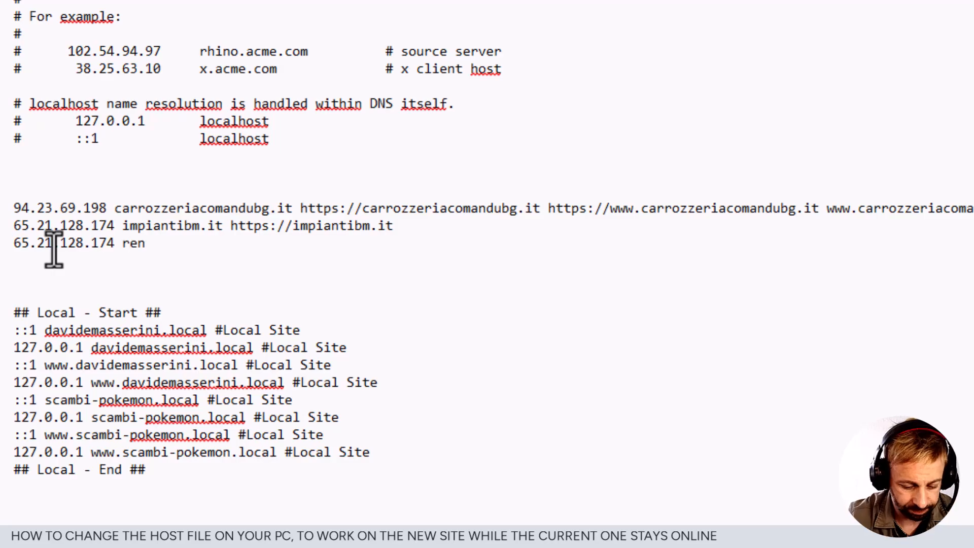
{"action": "type", "text": "vice.it"}
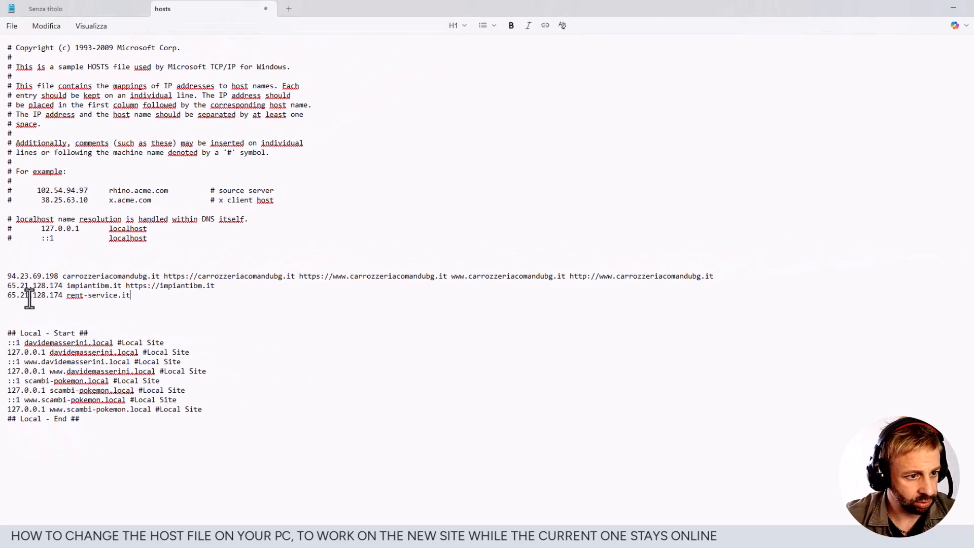
{"action": "left_click", "coordinate": [12, 26]}
{"action": "left_click", "coordinate": [32, 131]}
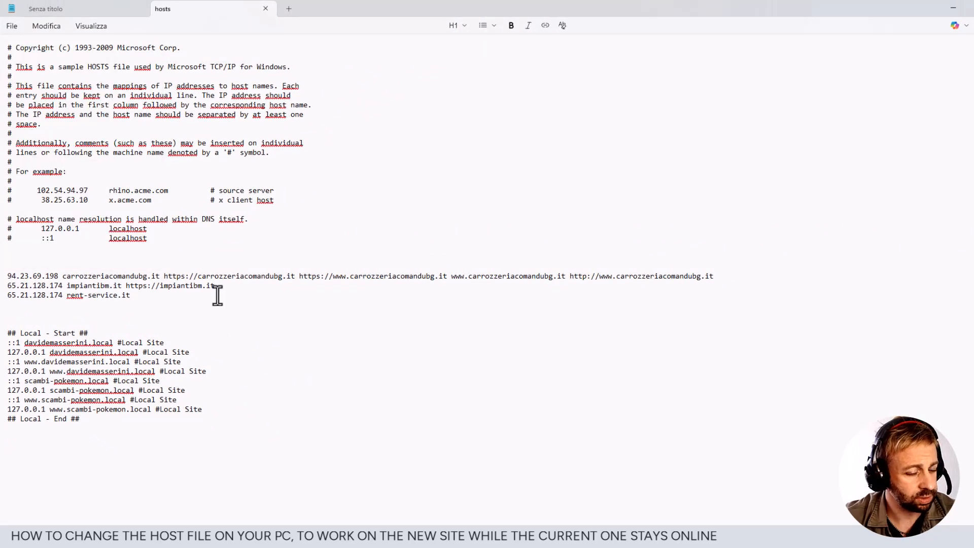
- Switch to the private Firefox window, maximize it and replace the dmware.com tab with a blank one
{"action": "mouse_move", "coordinate": [350, 538]}
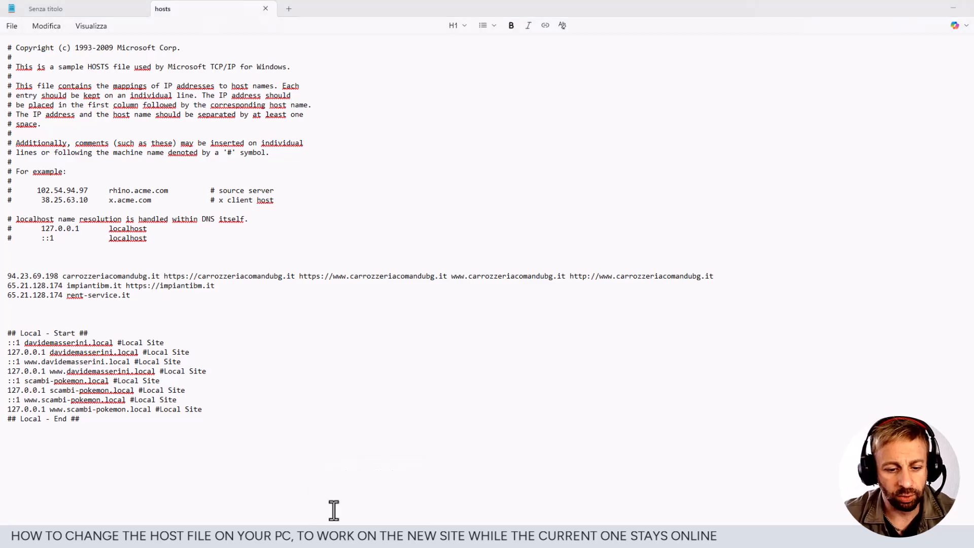
{"action": "left_click_drag", "start_coordinate": [0, 203], "coordinate": [582, 151]}
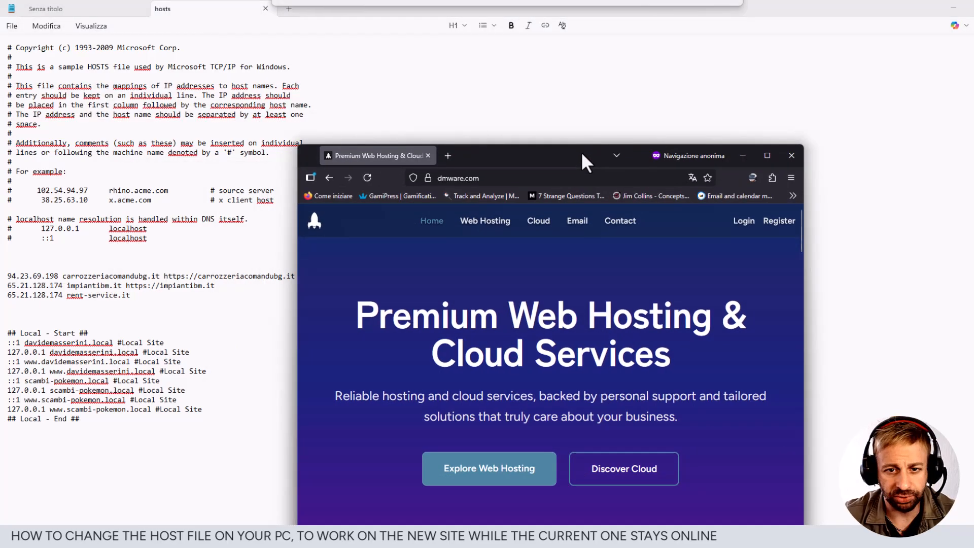
{"action": "double_click", "coordinate": [549, 155]}
{"action": "left_click", "coordinate": [127, 9]}
{"action": "left_click", "coordinate": [109, 11]}
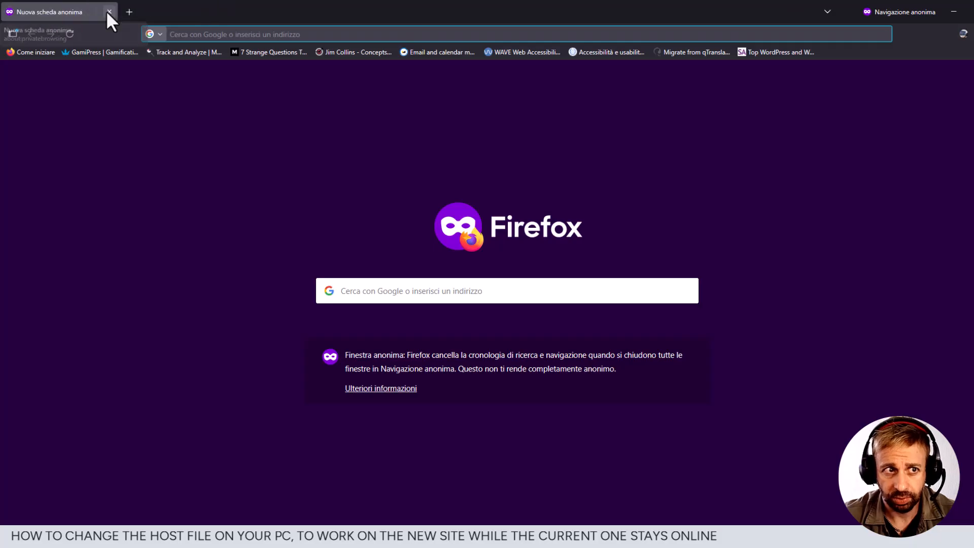
- Load rent-service.it in the blank private tab
{"action": "type", "text": "rent"}
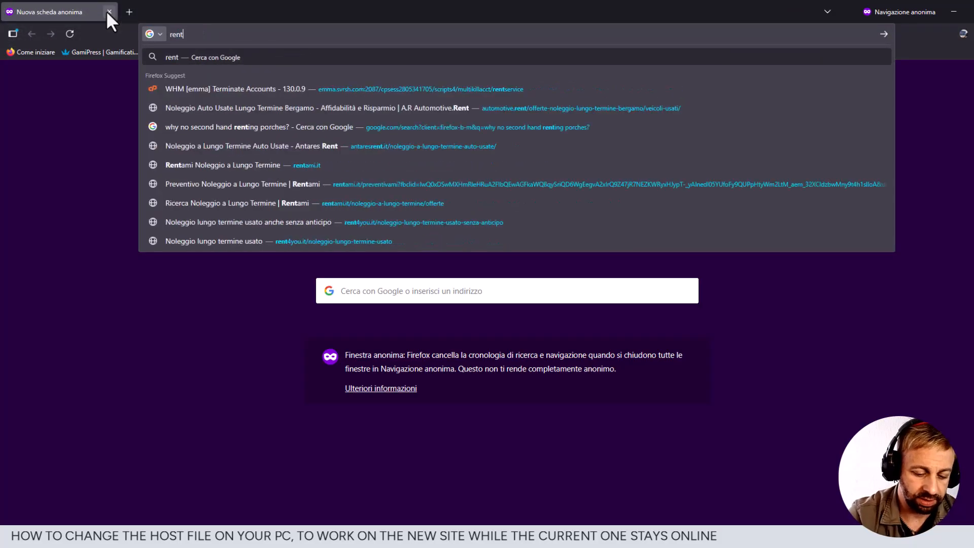
{"action": "type", "text": "-service.it"}
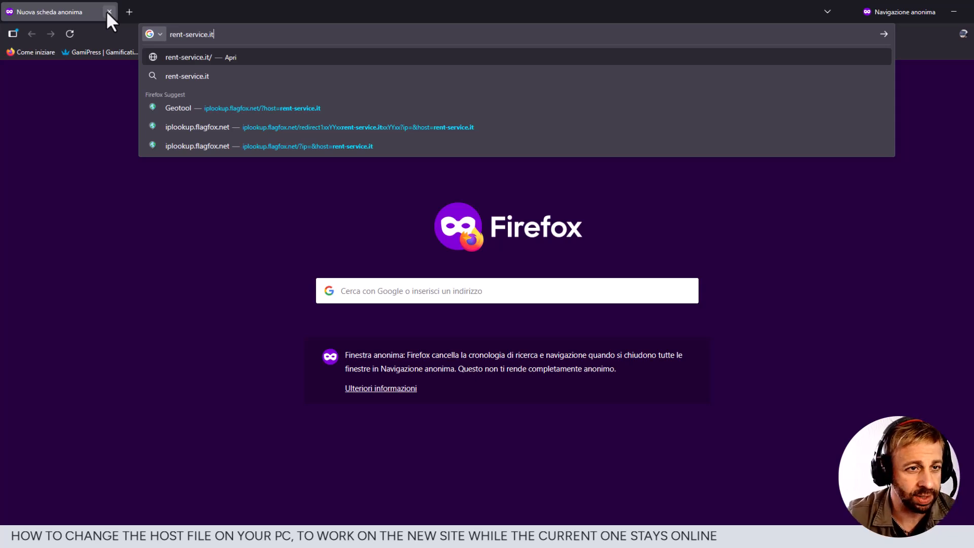
{"action": "key", "text": "Return"}
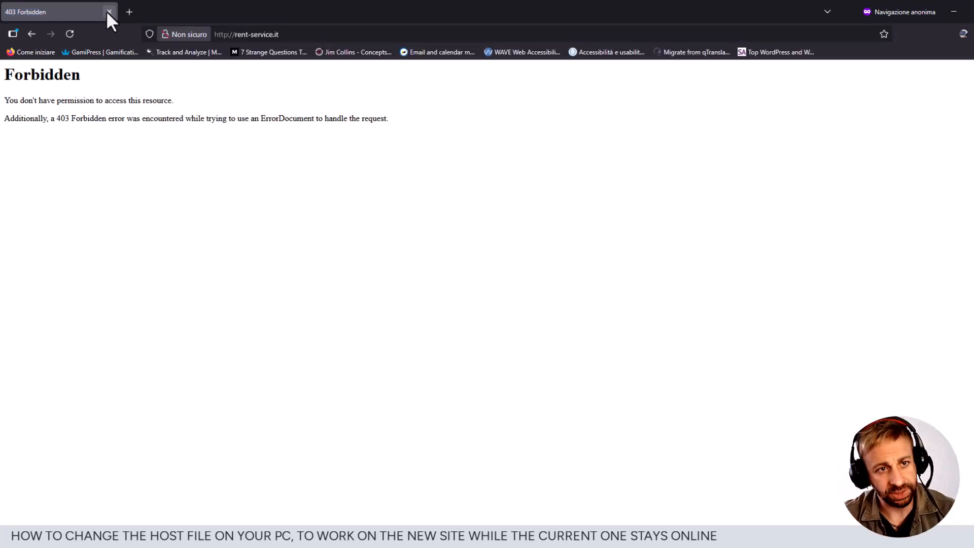
- Close the private rent-service.it tab and load rent-service.it in a regular Firefox window
{"action": "left_click_drag", "start_coordinate": [407, 130], "coordinate": [1, 73]}
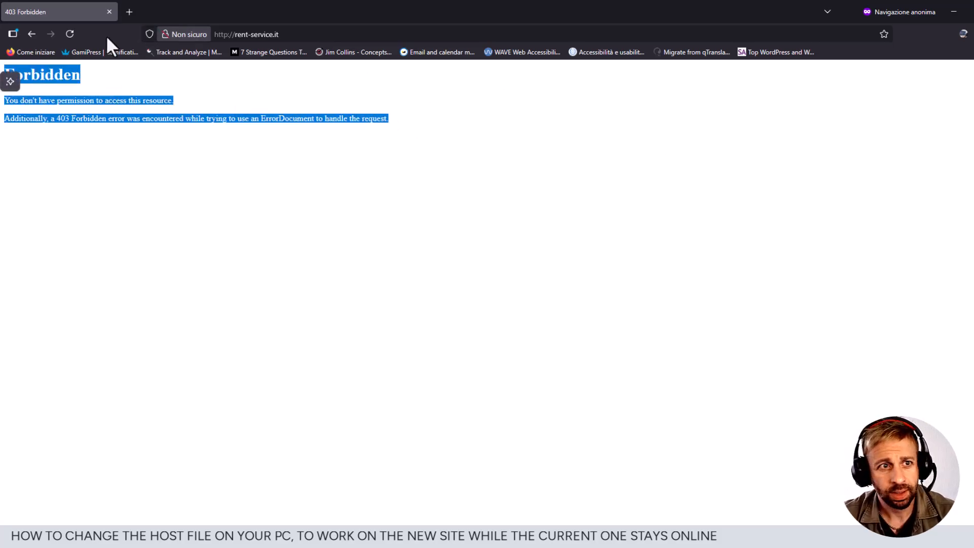
{"action": "left_click", "coordinate": [109, 12]}
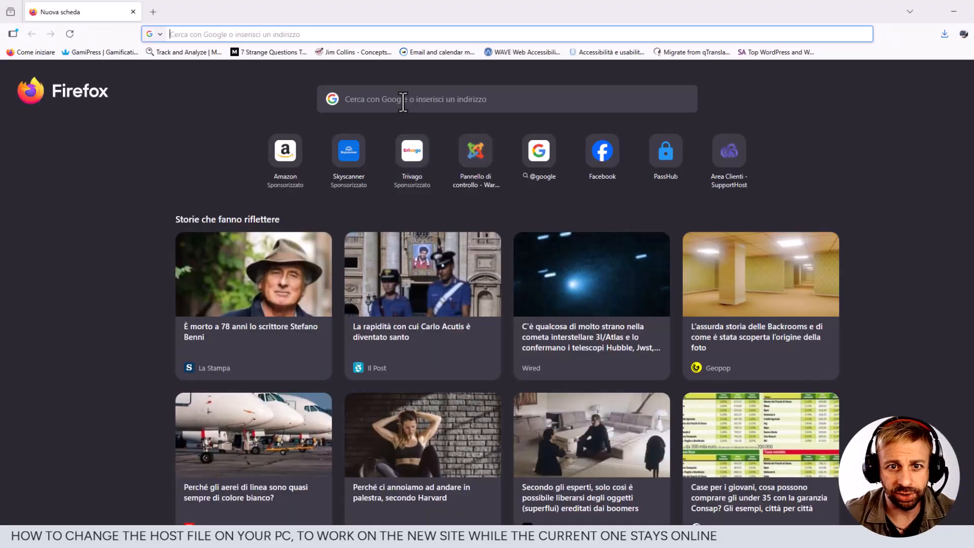
{"action": "type", "text": "rent"}
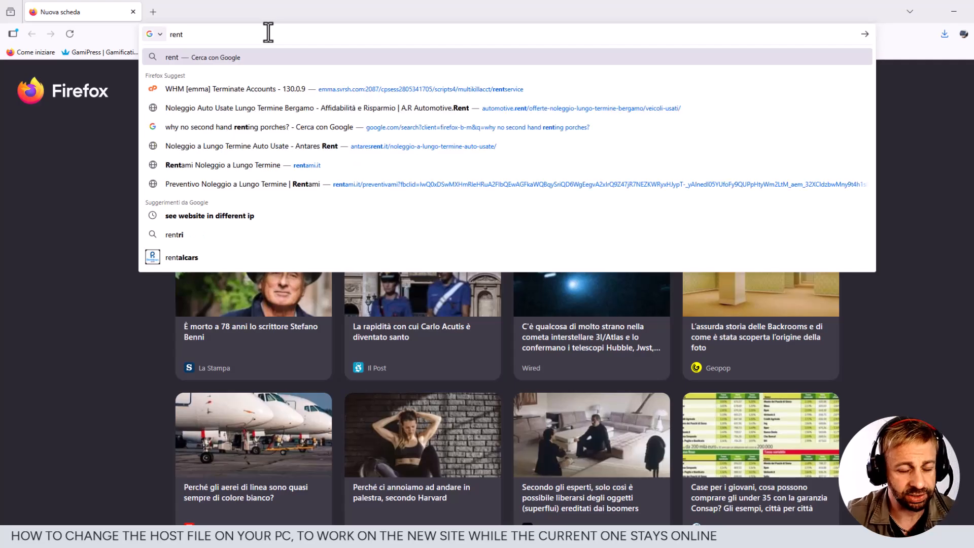
{"action": "type", "text": "-service"}
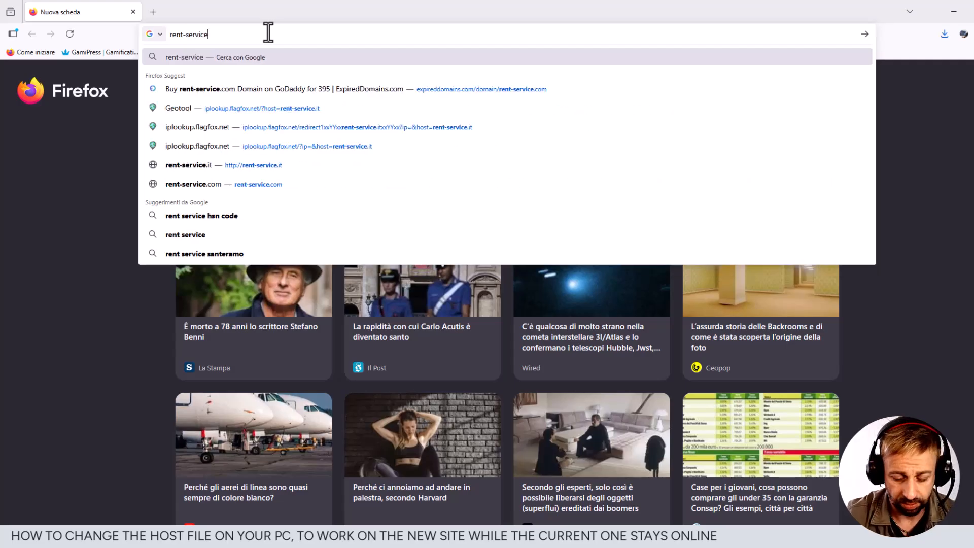
{"action": "type", "text": ".it"}
{"action": "key", "text": "Return"}
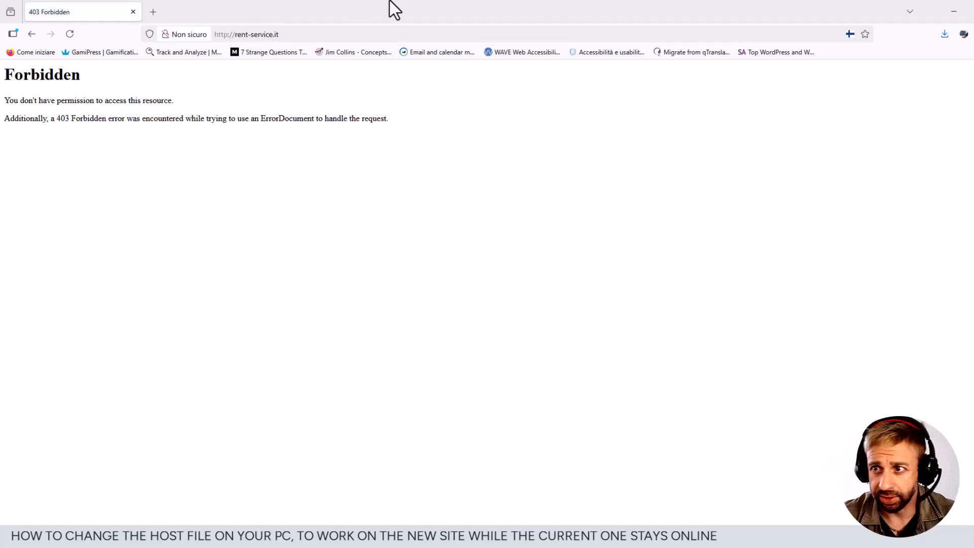
- Look up rent-service.it's IP address in Geotool, compare it with the hosts entry in Notepad, and close the lookup
{"action": "left_click", "coordinate": [850, 34]}
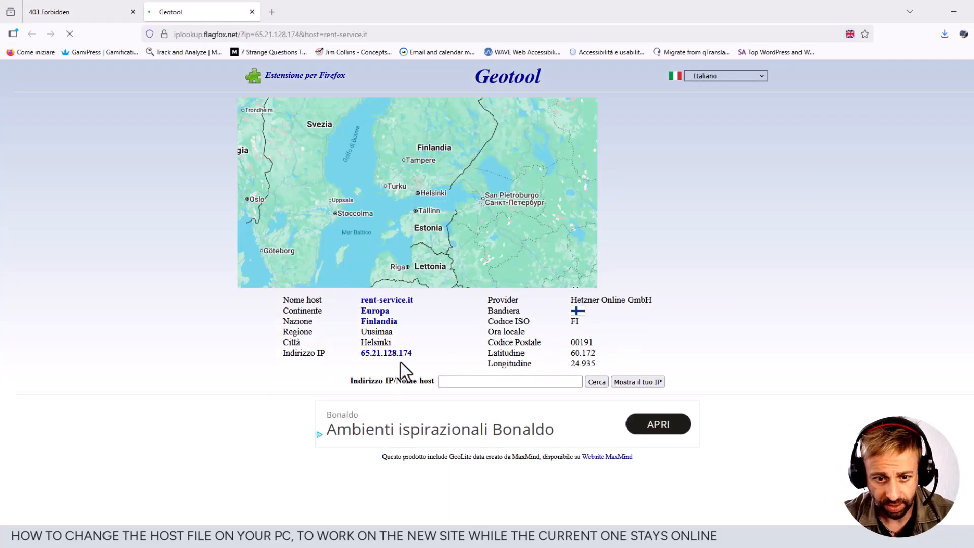
{"action": "left_click_drag", "start_coordinate": [415, 356], "coordinate": [358, 355]}
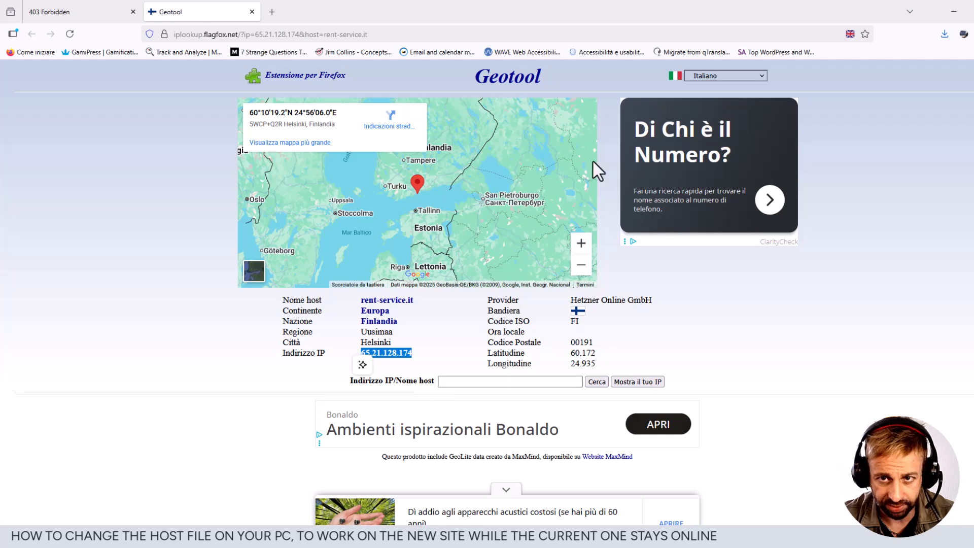
{"action": "key", "text": "alt+Tab"}
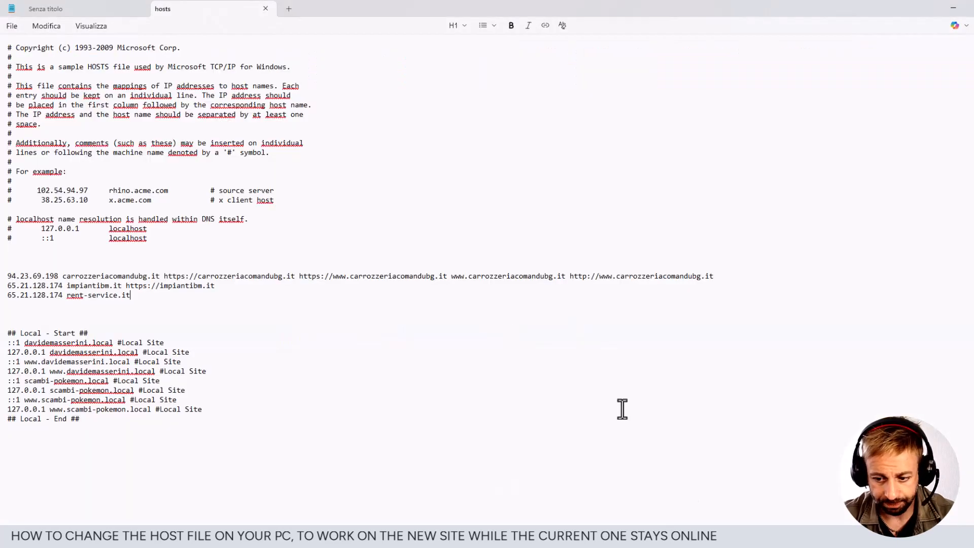
{"action": "left_click_drag", "start_coordinate": [282, 18], "coordinate": [683, 133]}
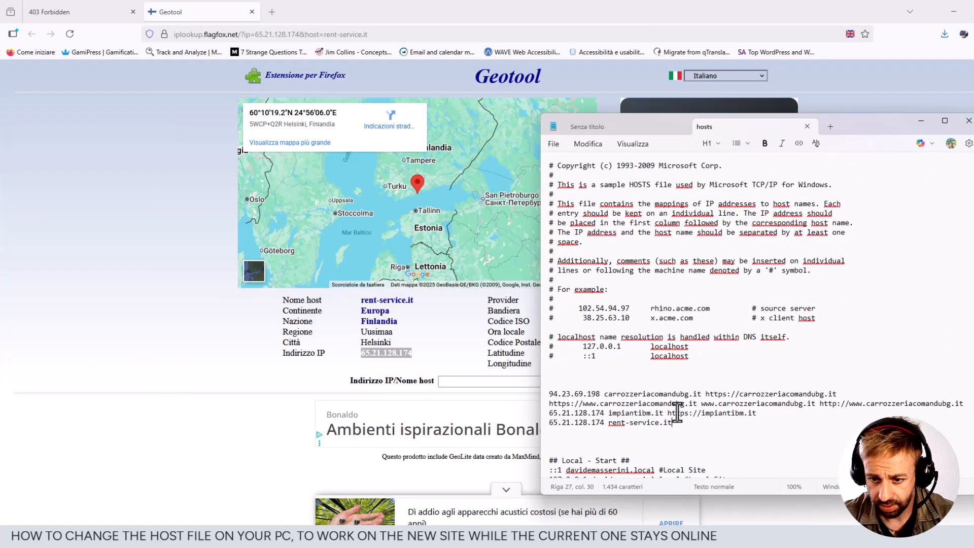
{"action": "scroll", "coordinate": [677, 411], "scroll_direction": "down", "scroll_amount": 1}
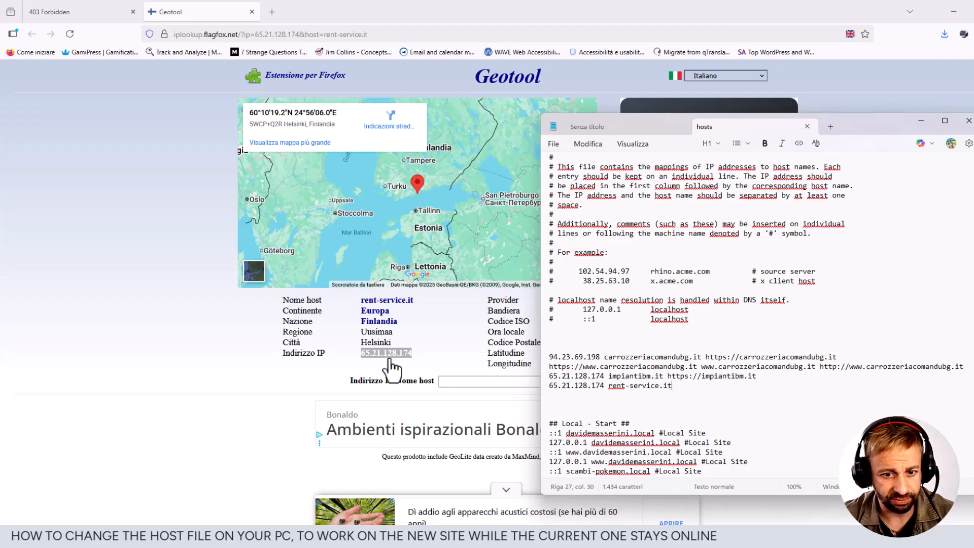
{"action": "left_click", "coordinate": [920, 122]}
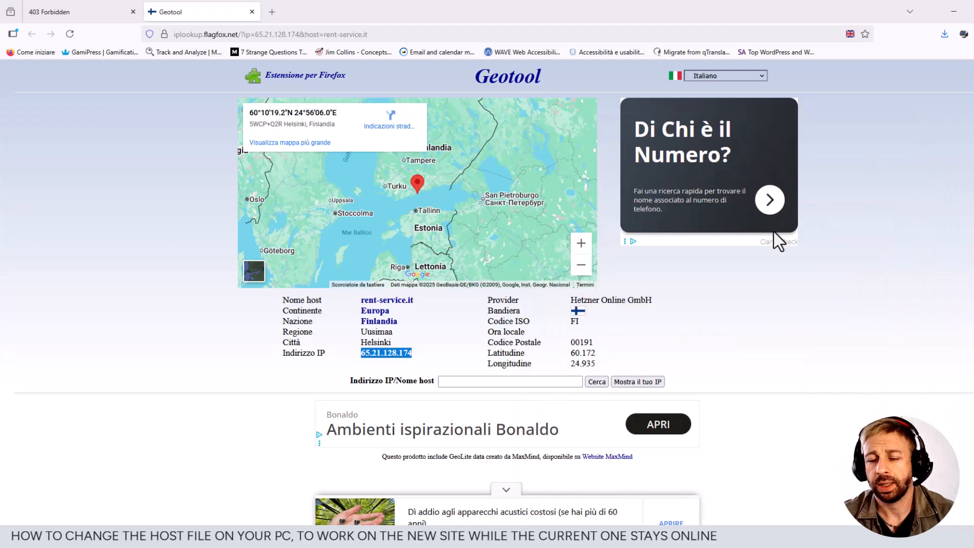
{"action": "left_click", "coordinate": [252, 12]}
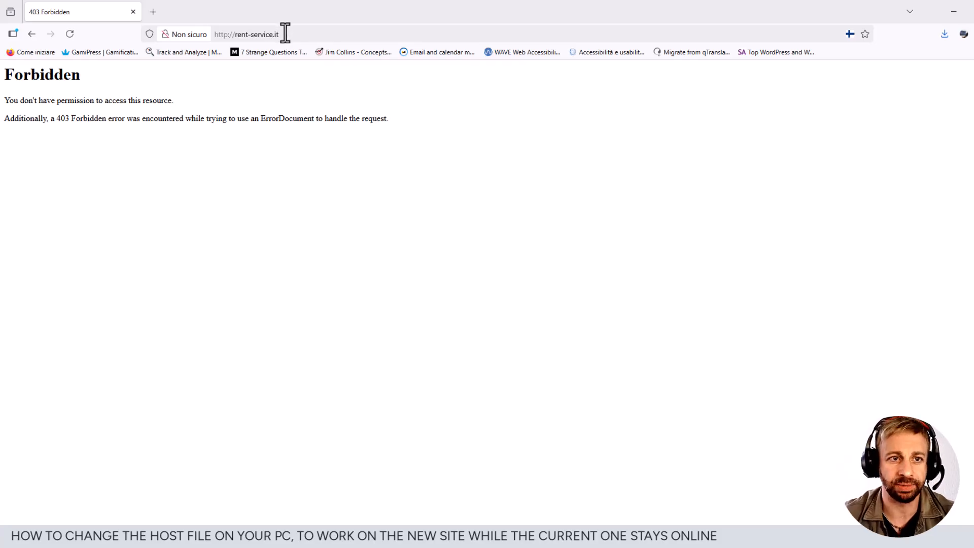
{"action": "left_click", "coordinate": [731, 547]}
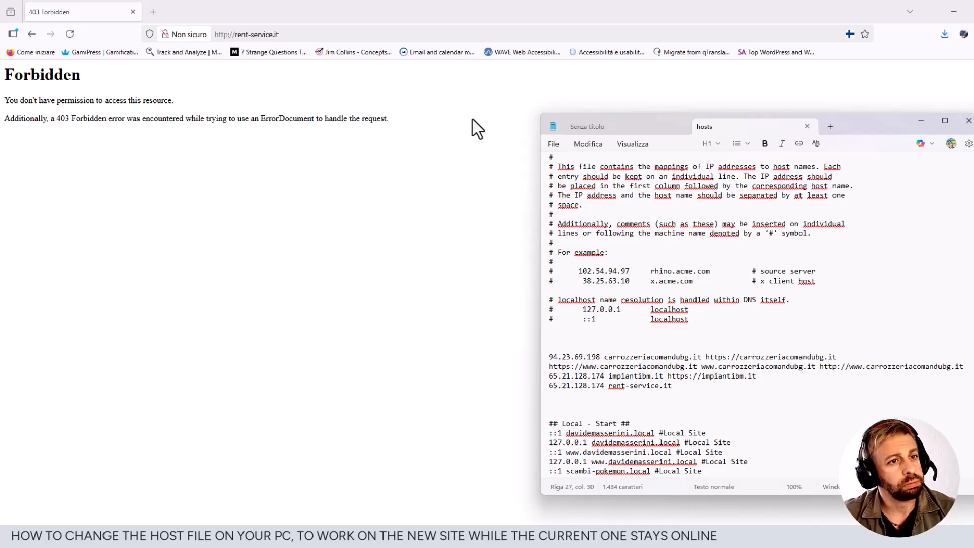
{"action": "left_click", "coordinate": [297, 34]}
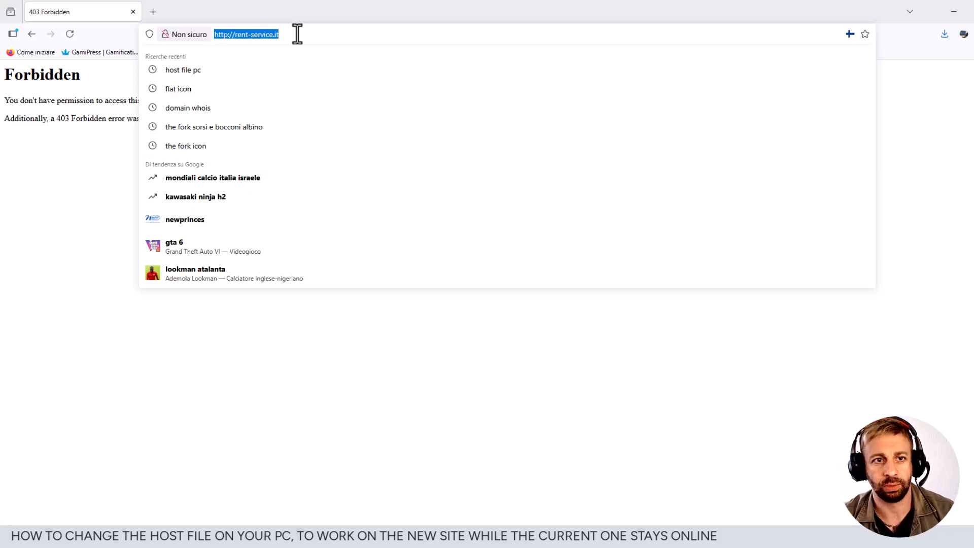
{"action": "left_click", "coordinate": [297, 34]}
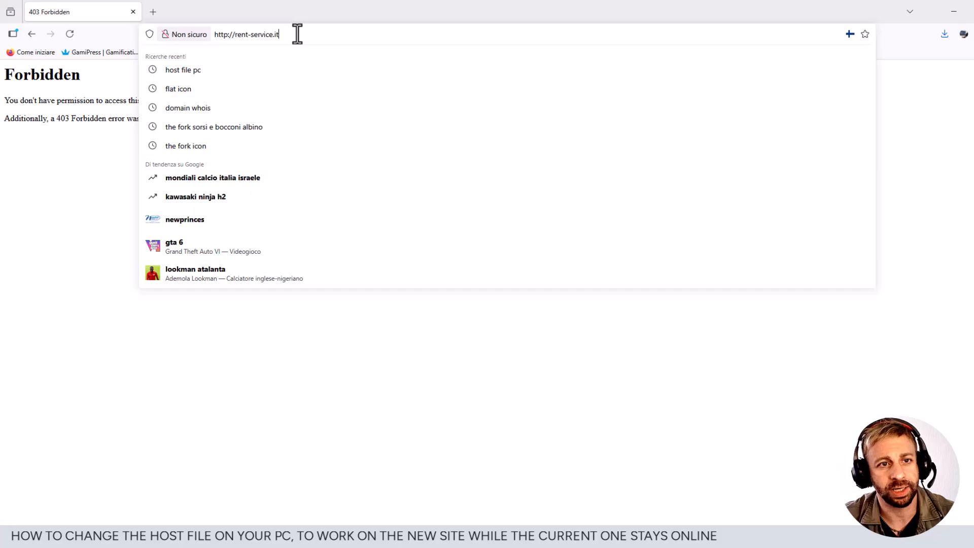
{"action": "key", "text": "Escape"}
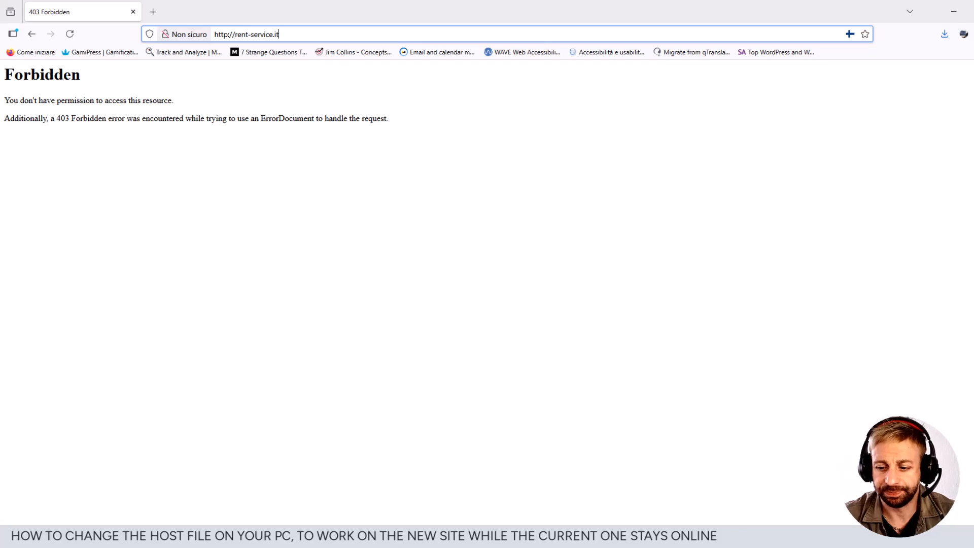
{"action": "left_click", "coordinate": [486, 188]}
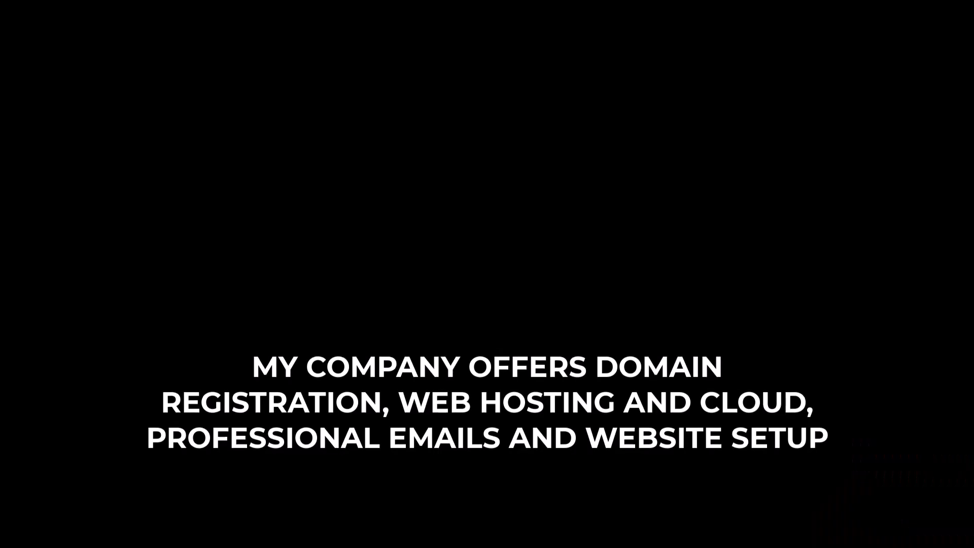